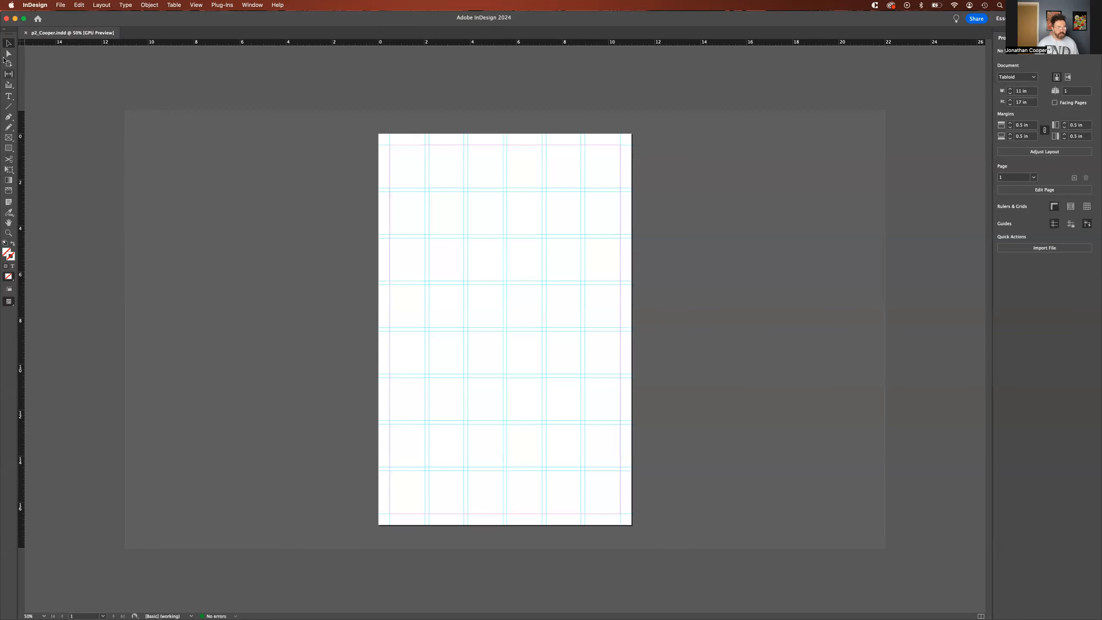
left_click(5, 29)
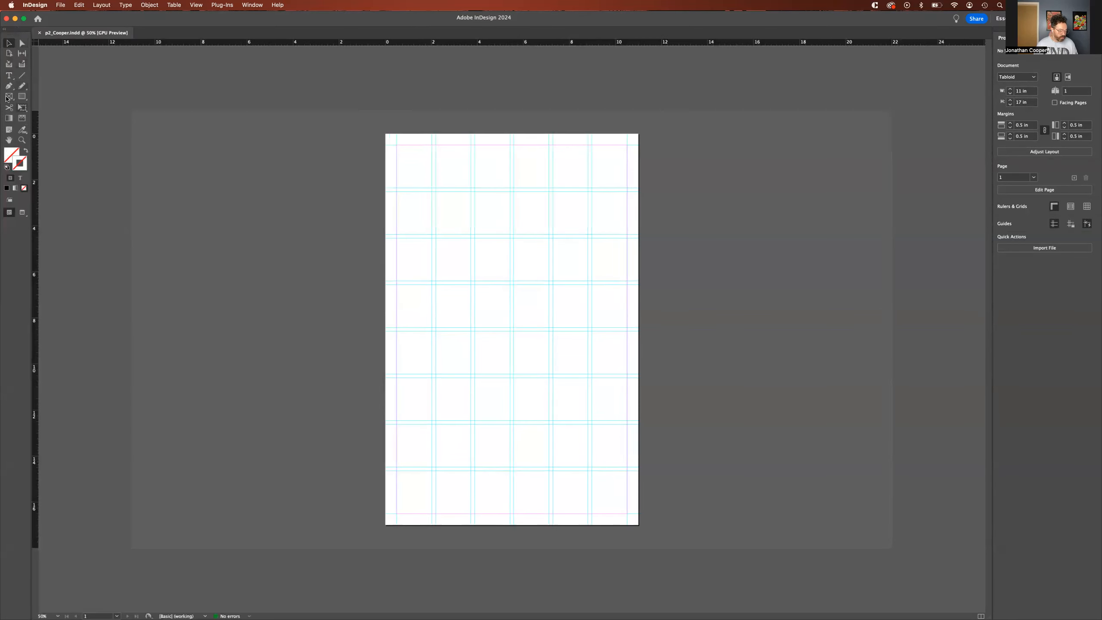
left_click(5, 29)
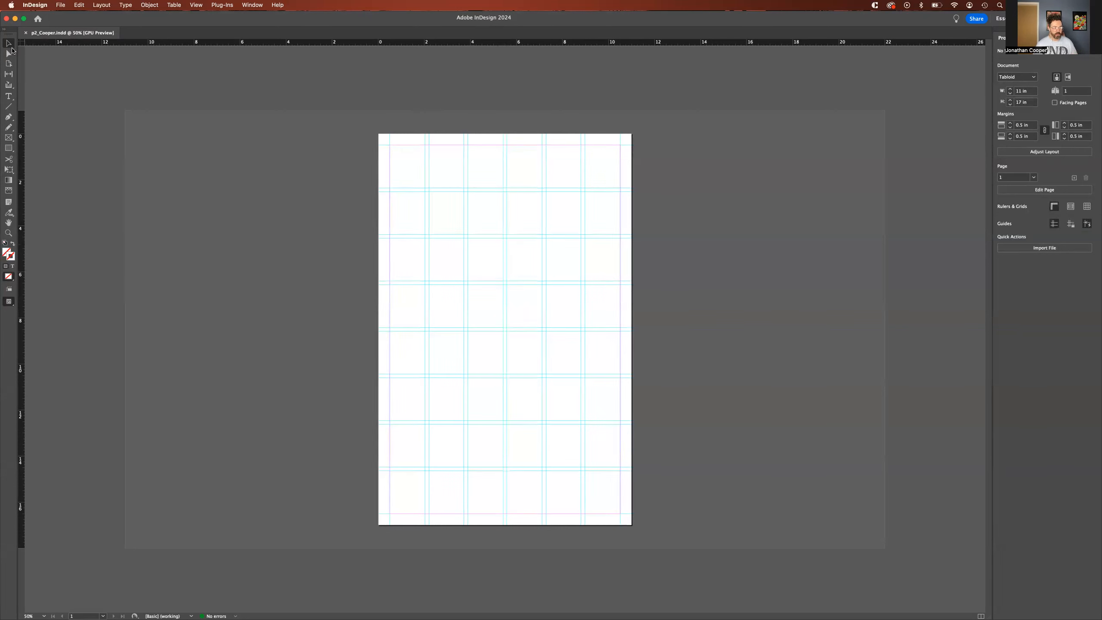
left_click(9, 149)
left_click(11, 150)
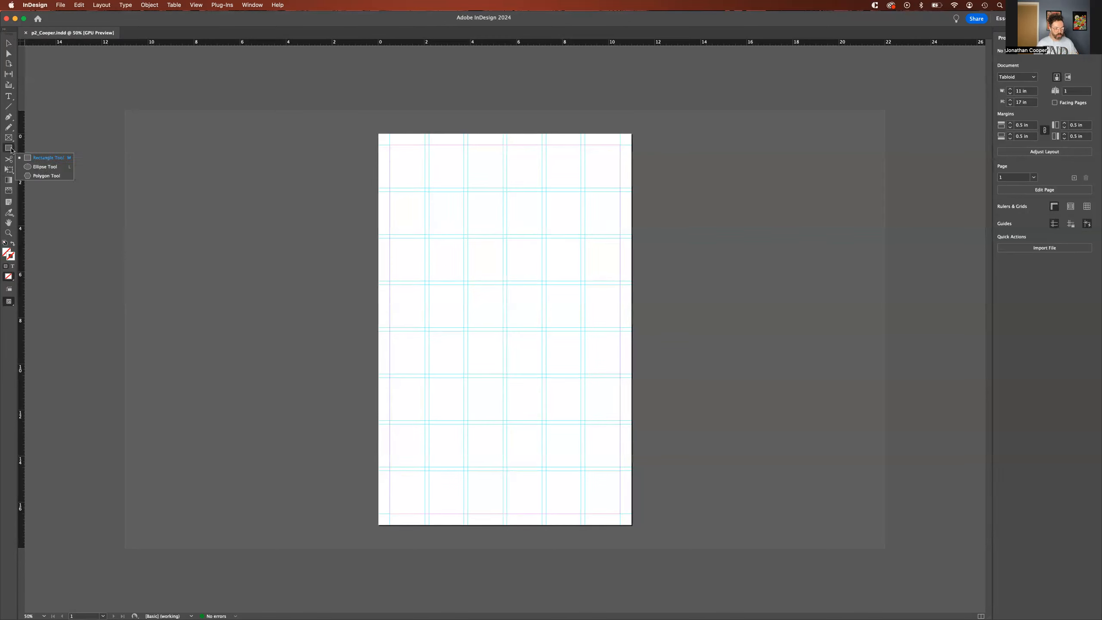
left_click(8, 138)
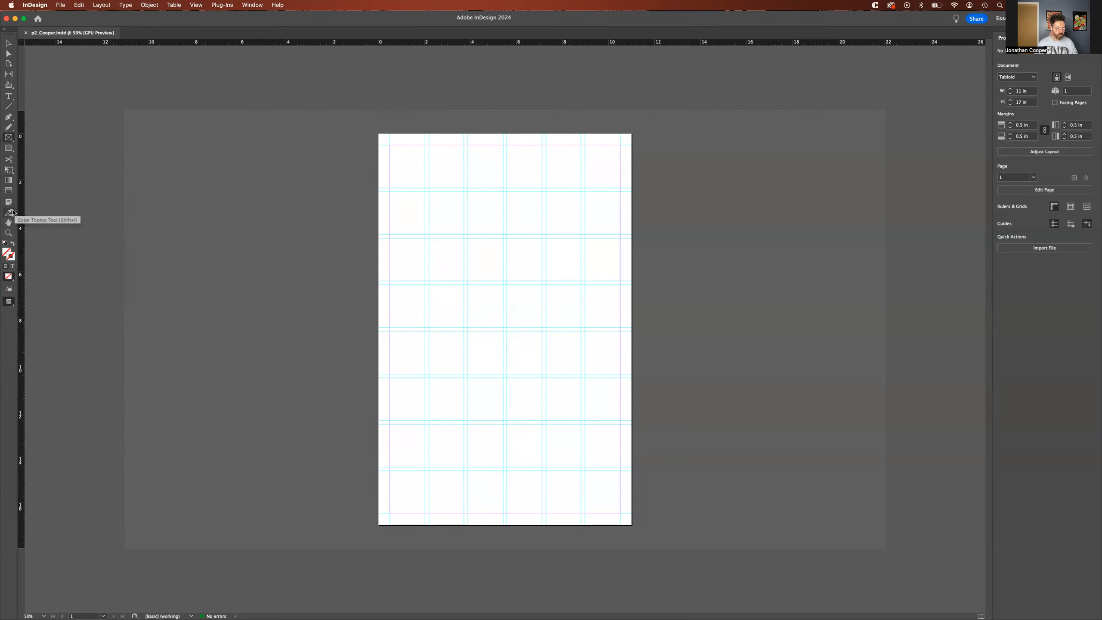
left_click(8, 222)
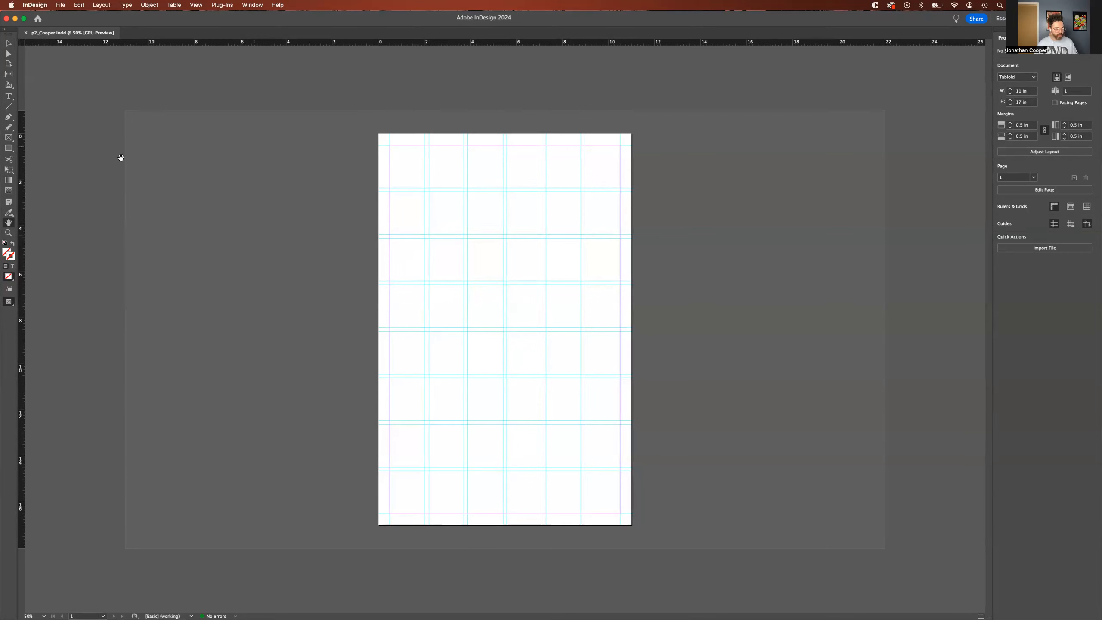
left_click(7, 44)
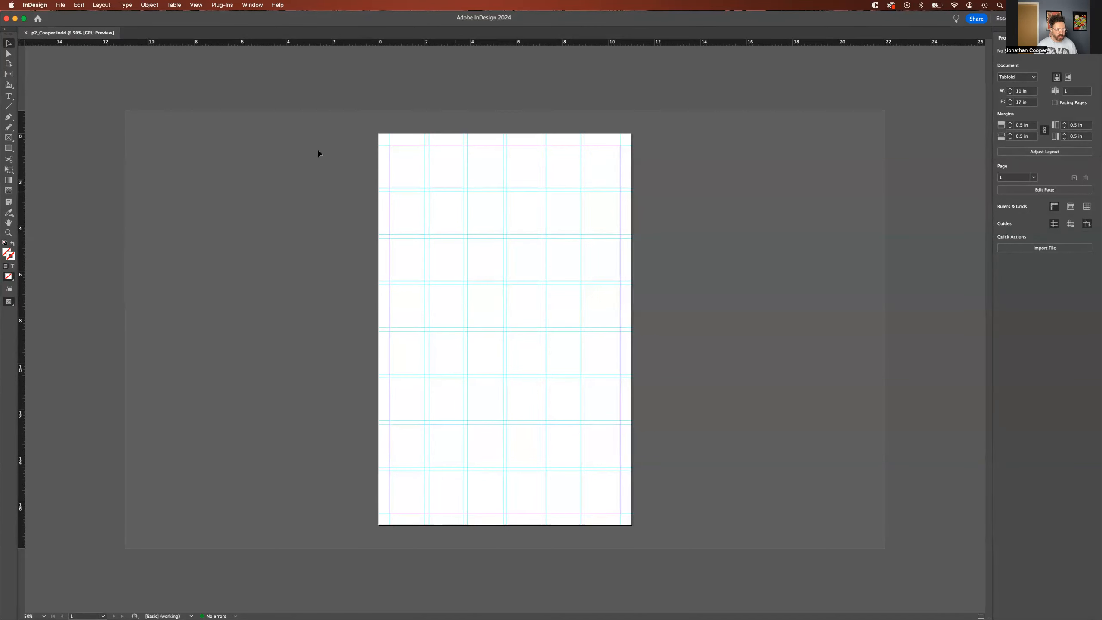
Step: Draw a rectangle about 5.05 in wide and 5.1 in high in the page's upper middle and fill it with blue
left_click(8, 148)
left_click_drag(449, 221, 565, 338)
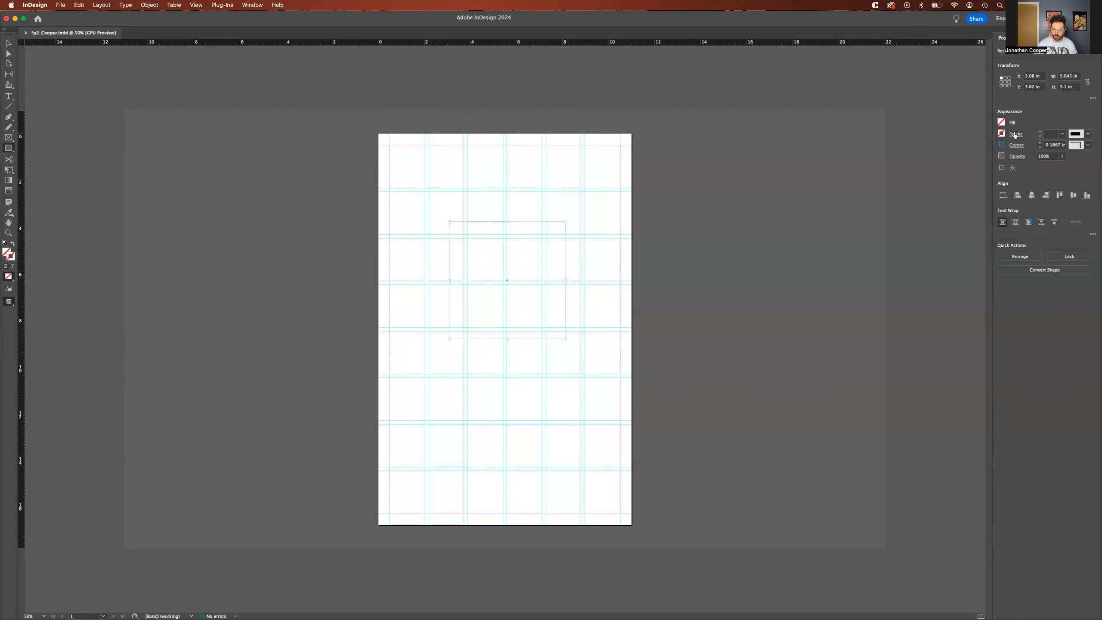
key("v")
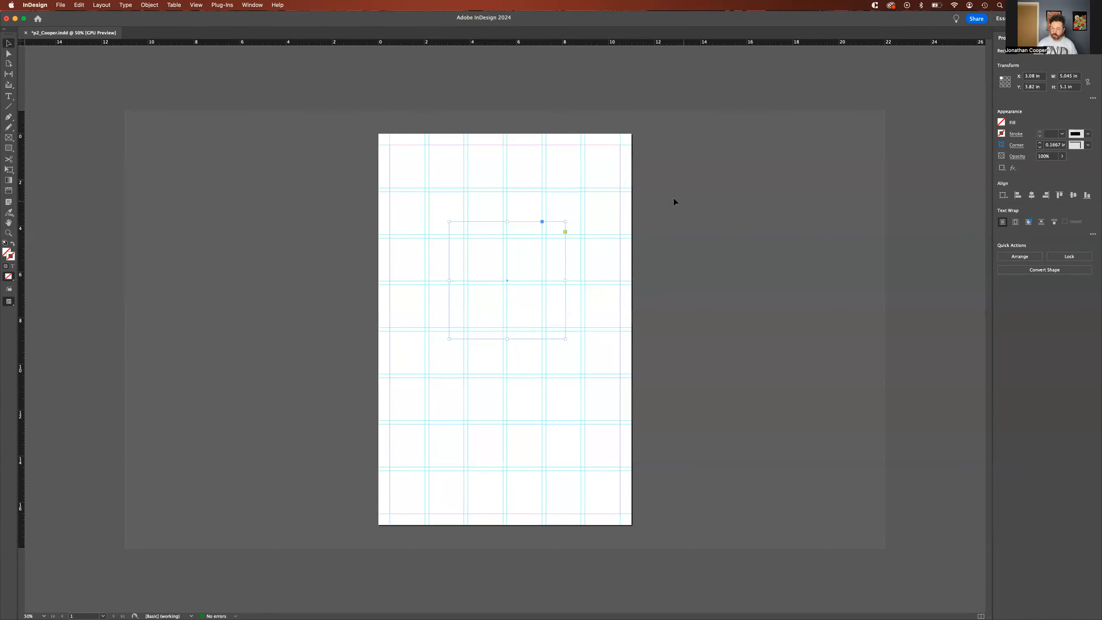
left_click(1000, 123)
left_click(1030, 66)
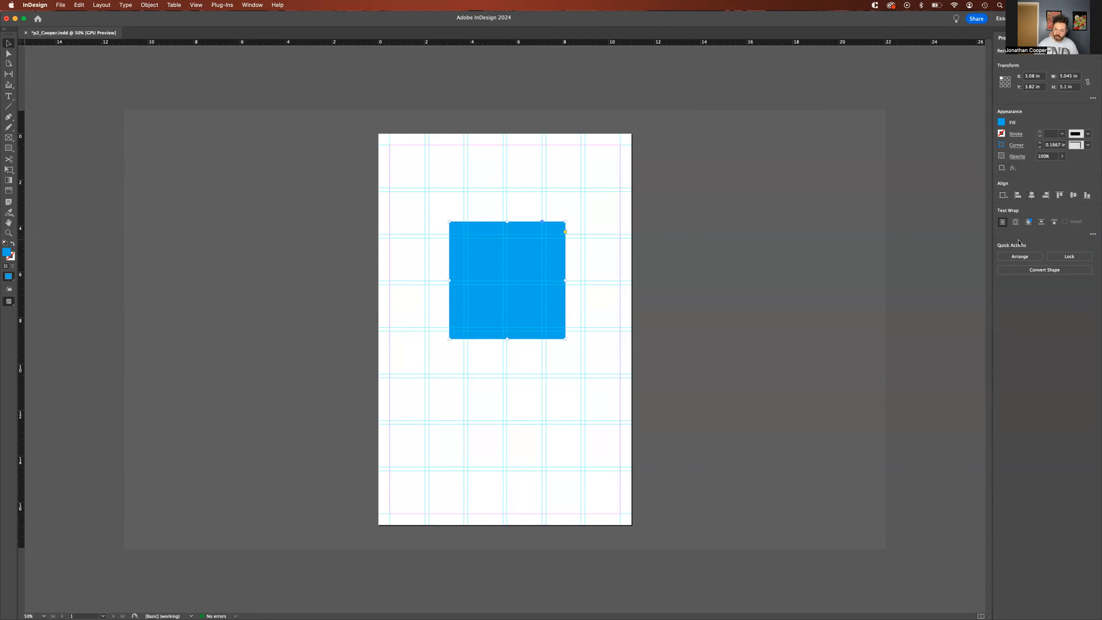
left_click(406, 178)
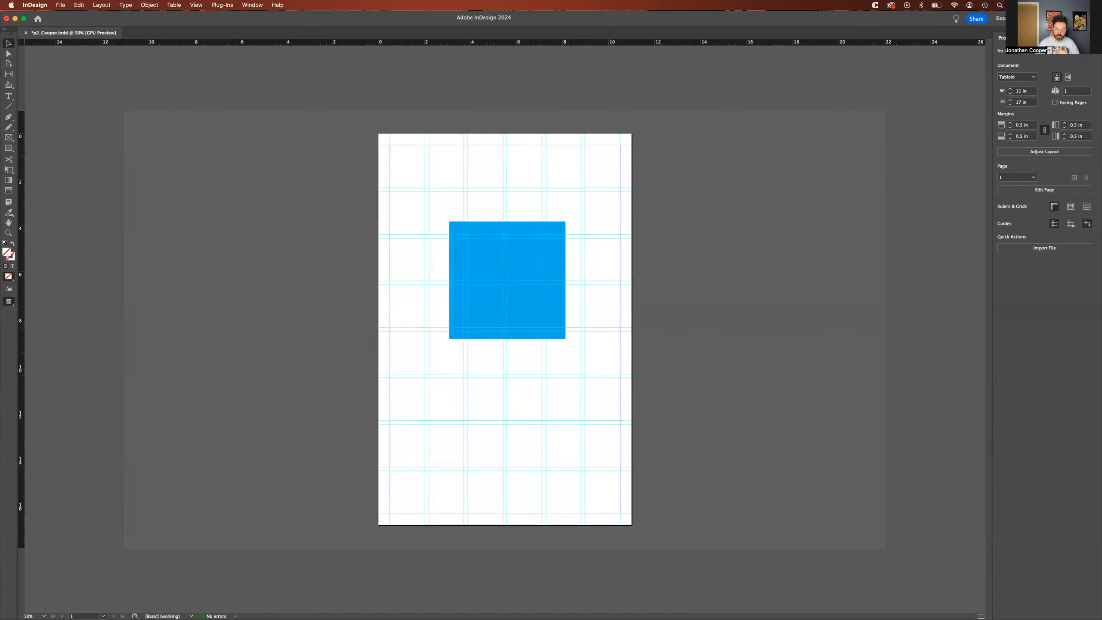
Step: Add a blank page after page 1 and duplicate page 1 as a third page, returning to page 1
left_click(1030, 38)
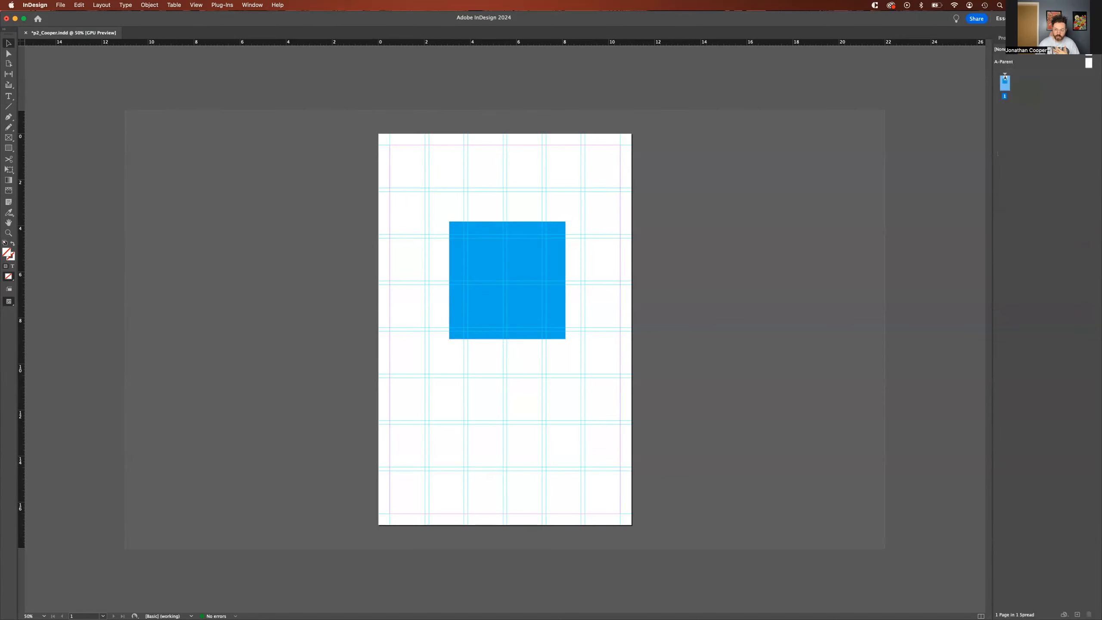
left_click(1019, 154)
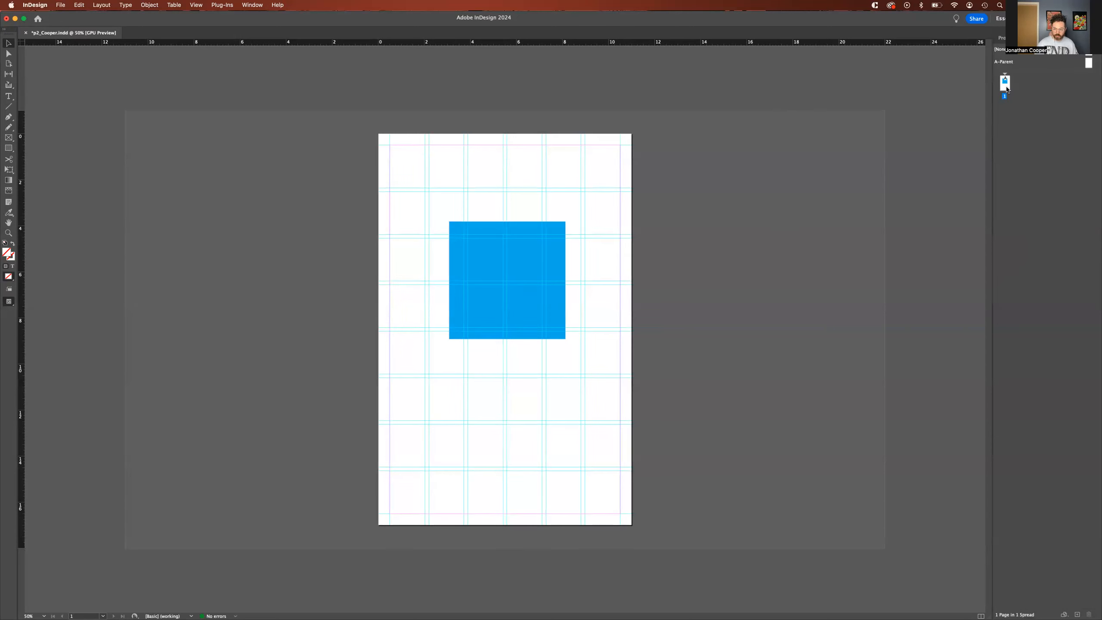
left_click(1078, 610)
left_click(1002, 79)
left_click_drag(1074, 609, 1075, 610)
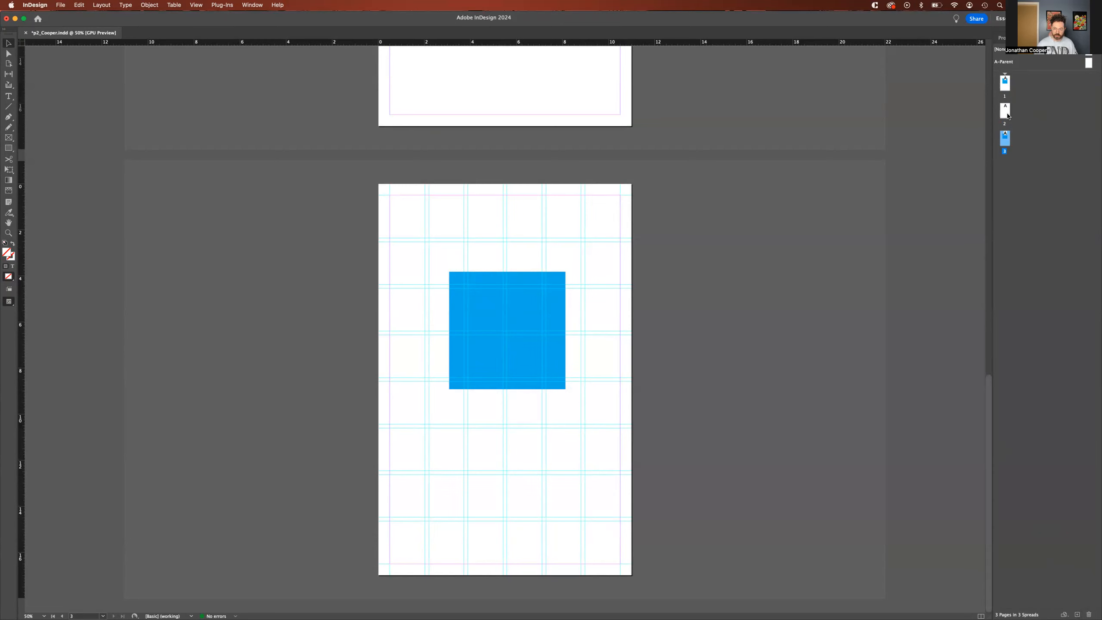
left_click(493, 281)
left_click(1004, 81)
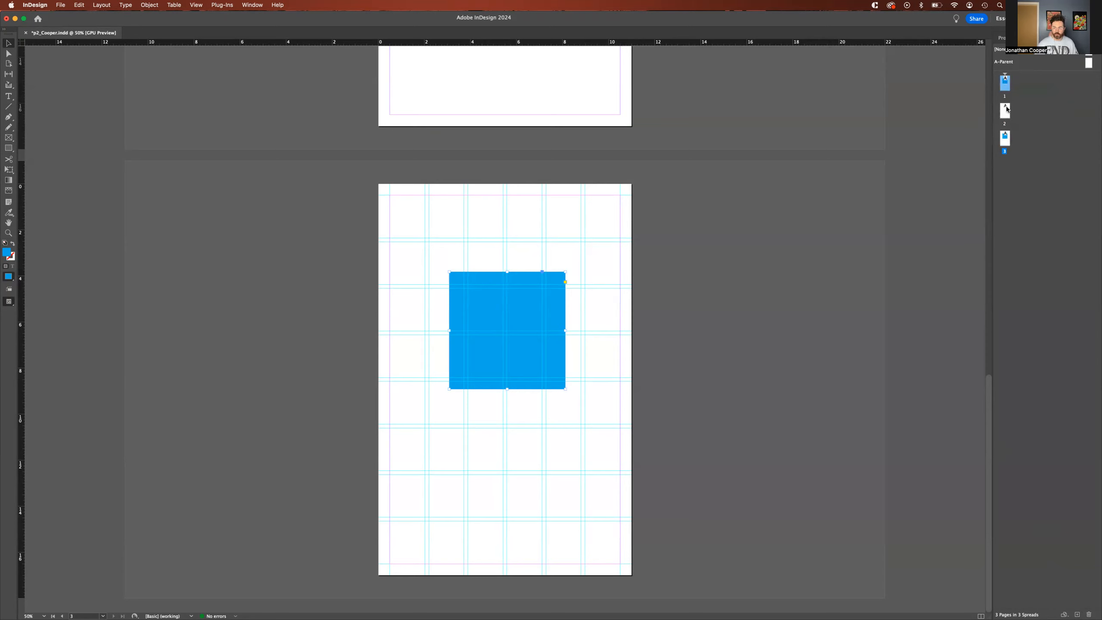
double_click(1001, 85)
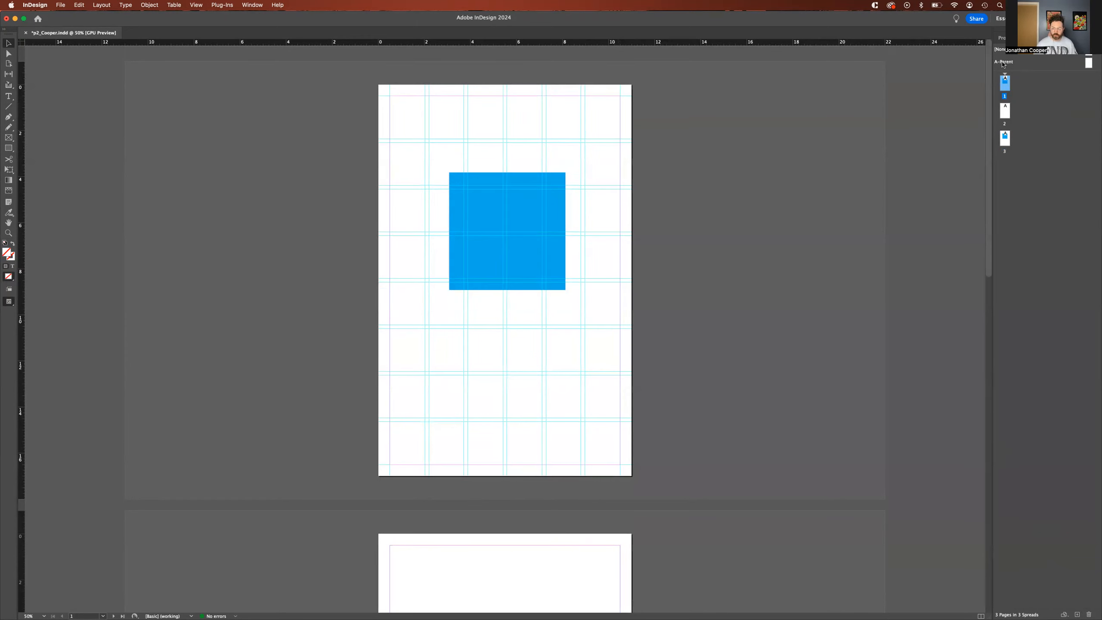
Step: Draw a small square at the upper-left margin corner of the A-Parent page and check it on the document pages
double_click(1089, 63)
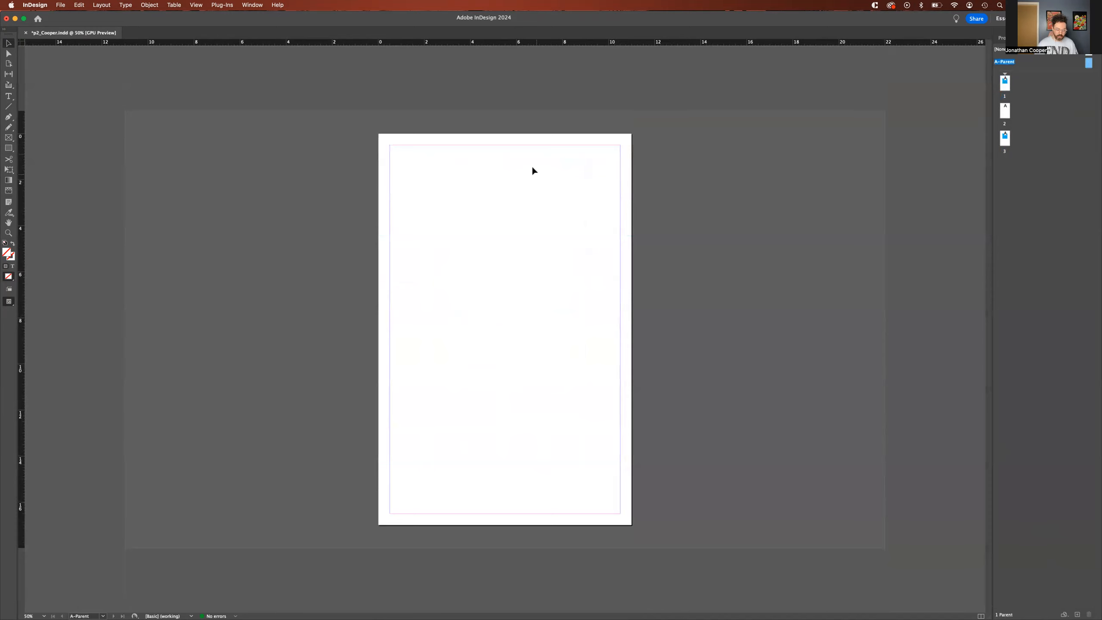
key("m")
left_click_drag(389, 145, 413, 168)
key("v")
double_click(1001, 83)
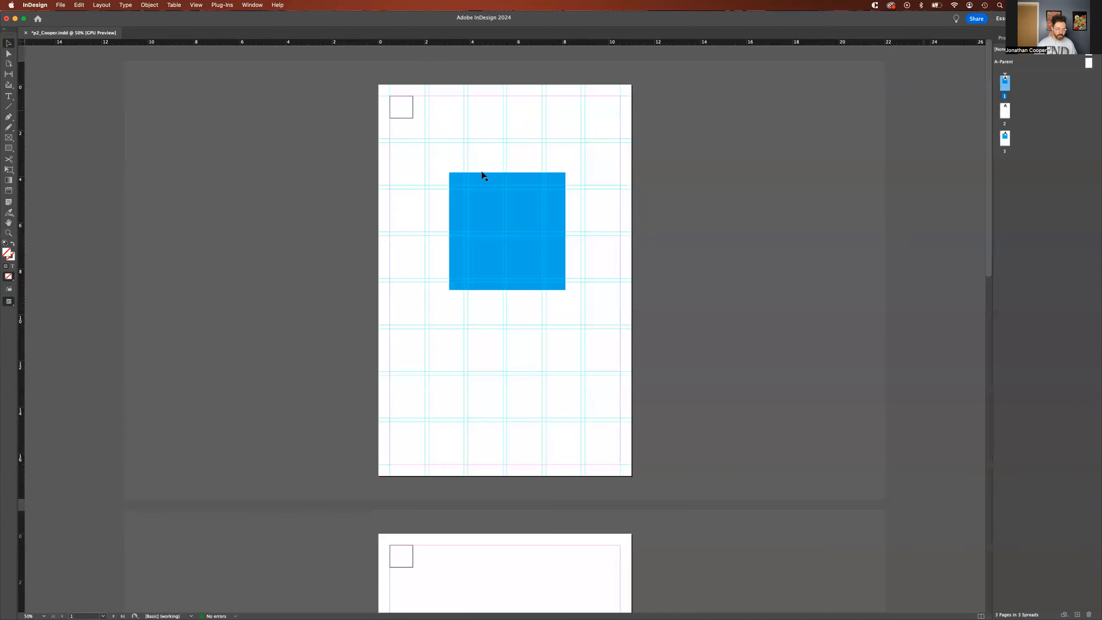
scroll(423, 267, "down", 10)
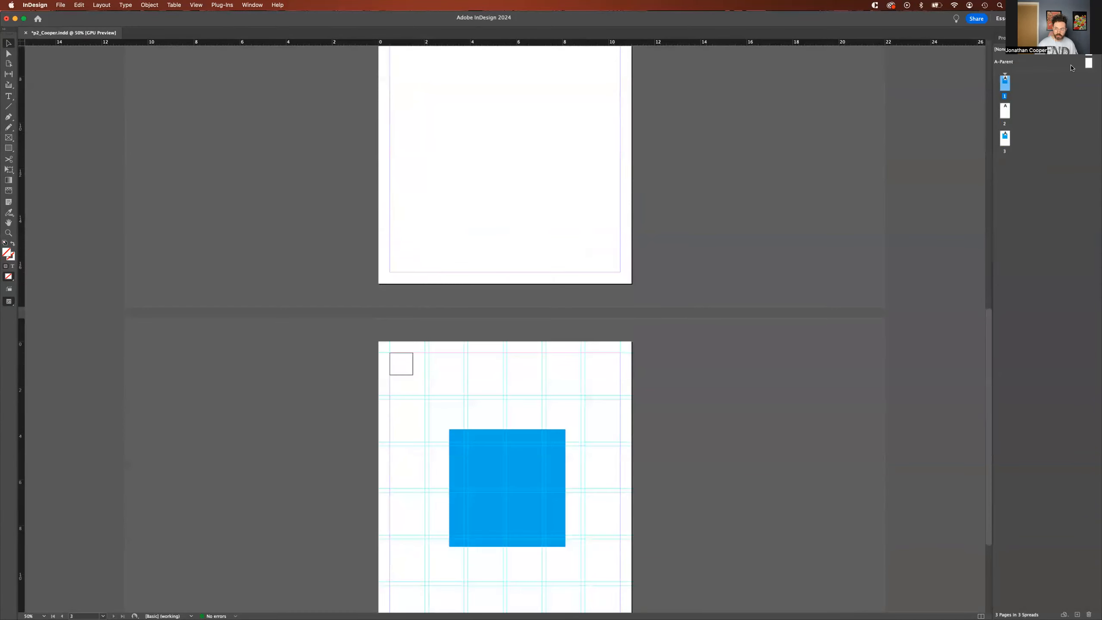
Step: Delete the small square from the A-Parent page and return to page 1
double_click(1088, 65)
left_click(403, 167)
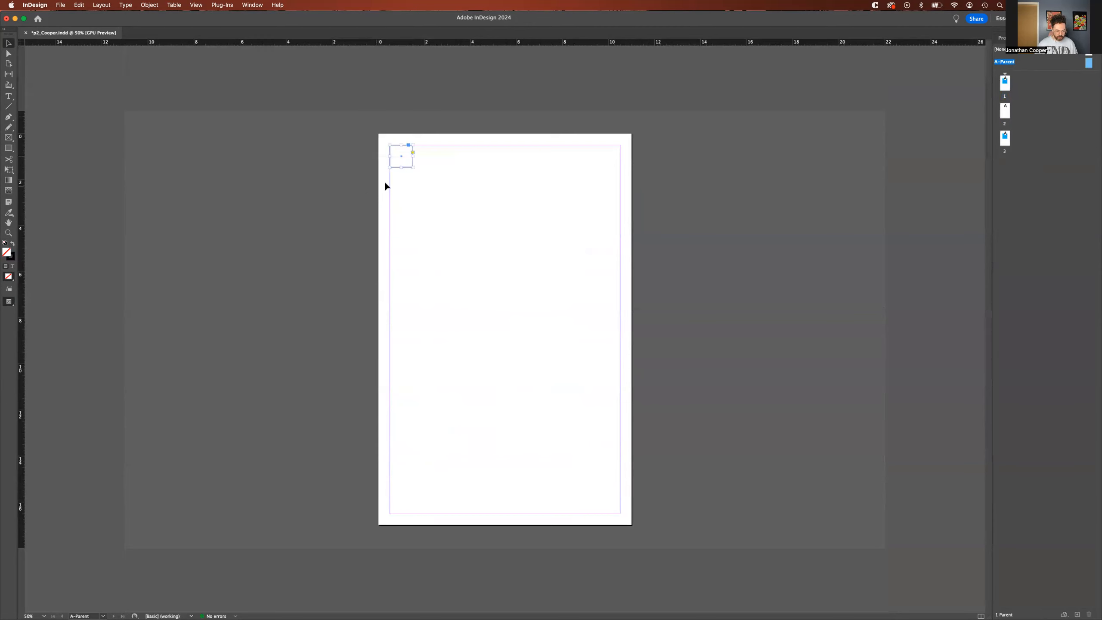
key("Delete")
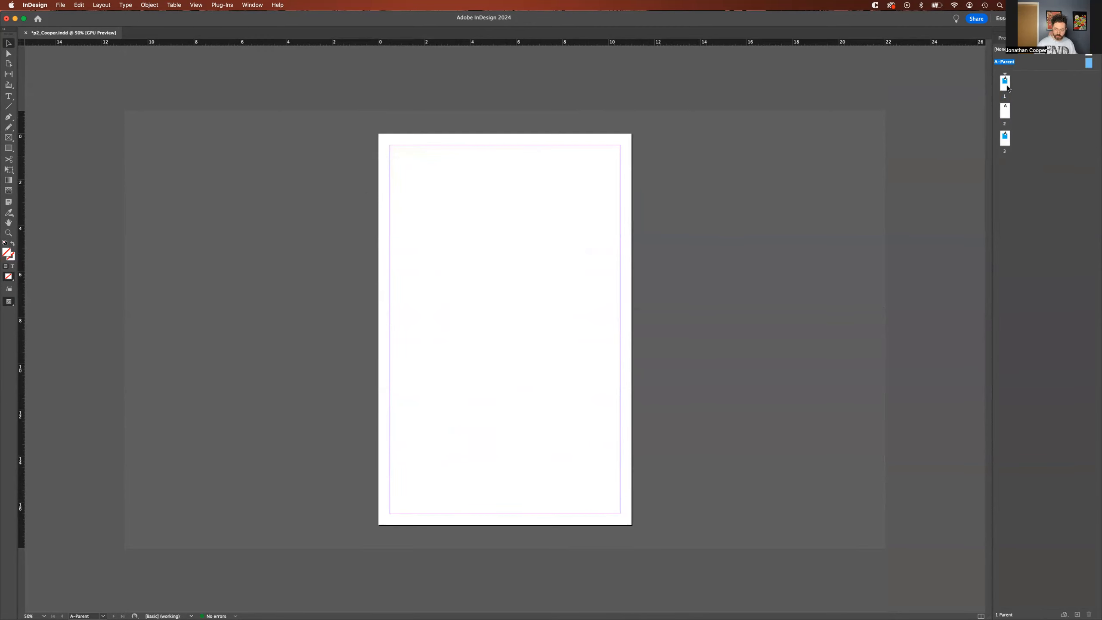
double_click(1004, 82)
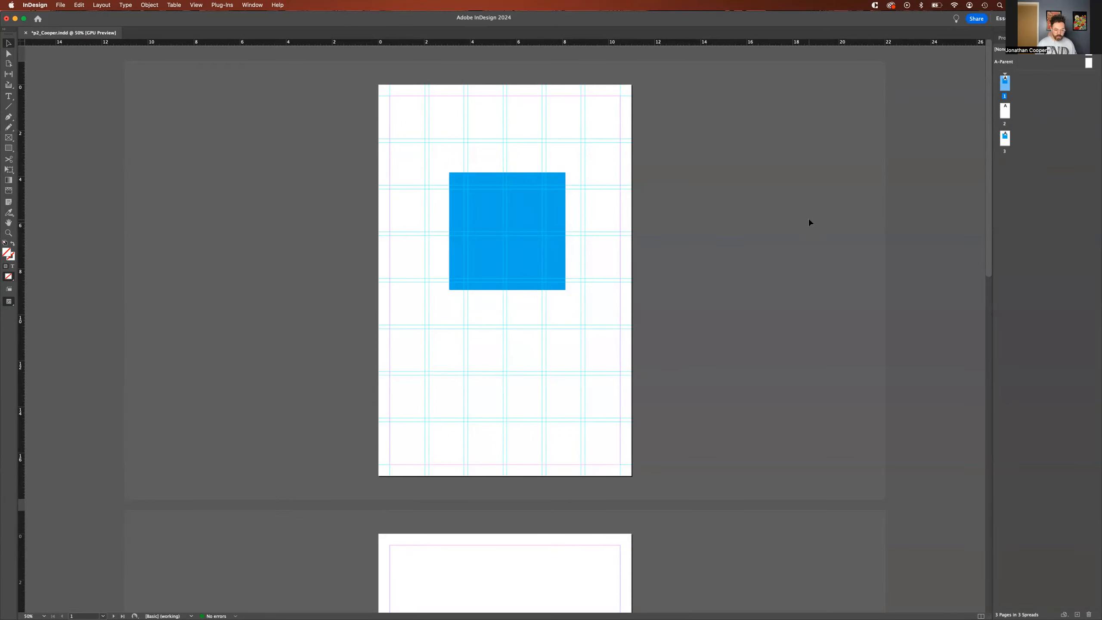
Step: Toggle page 1 between Normal and Preview screen modes and show it in full-screen Presentation mode
key("w")
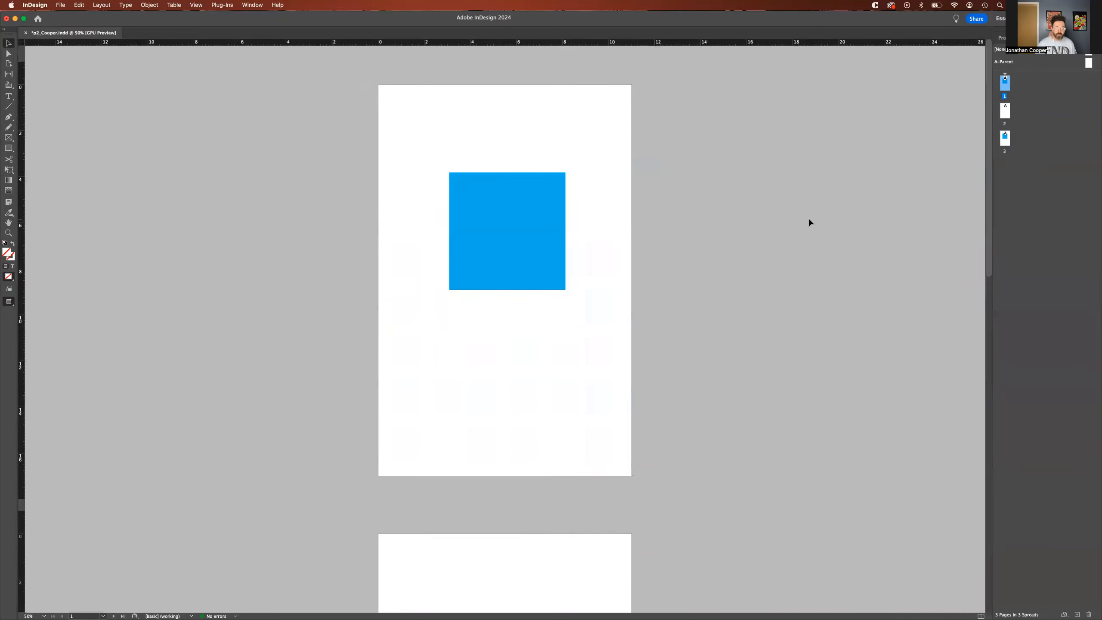
key("w")
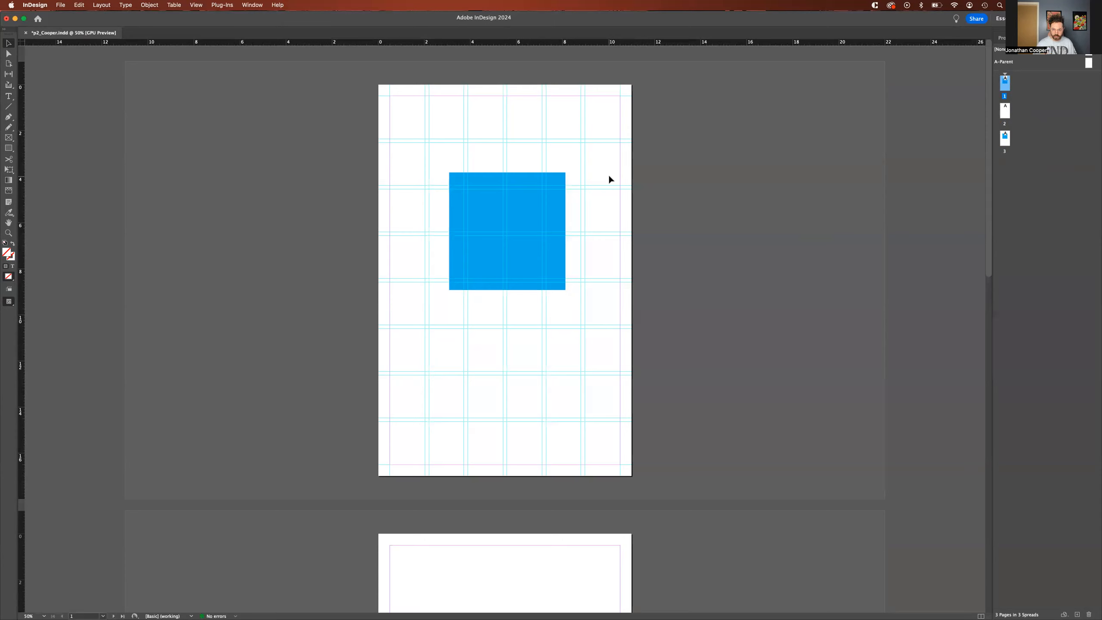
key("w")
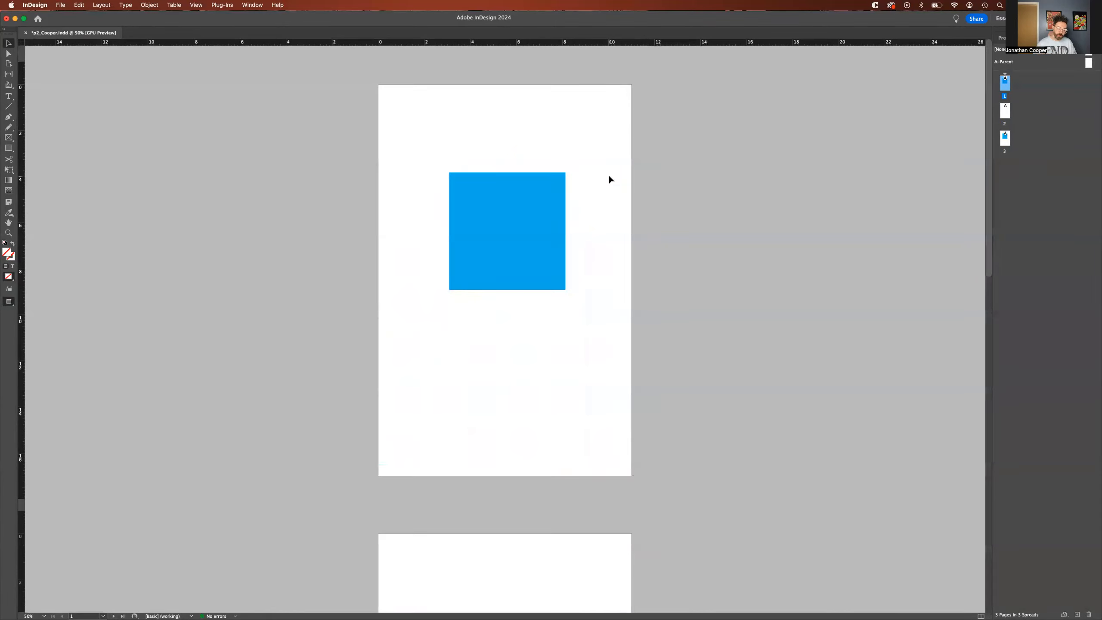
key("w")
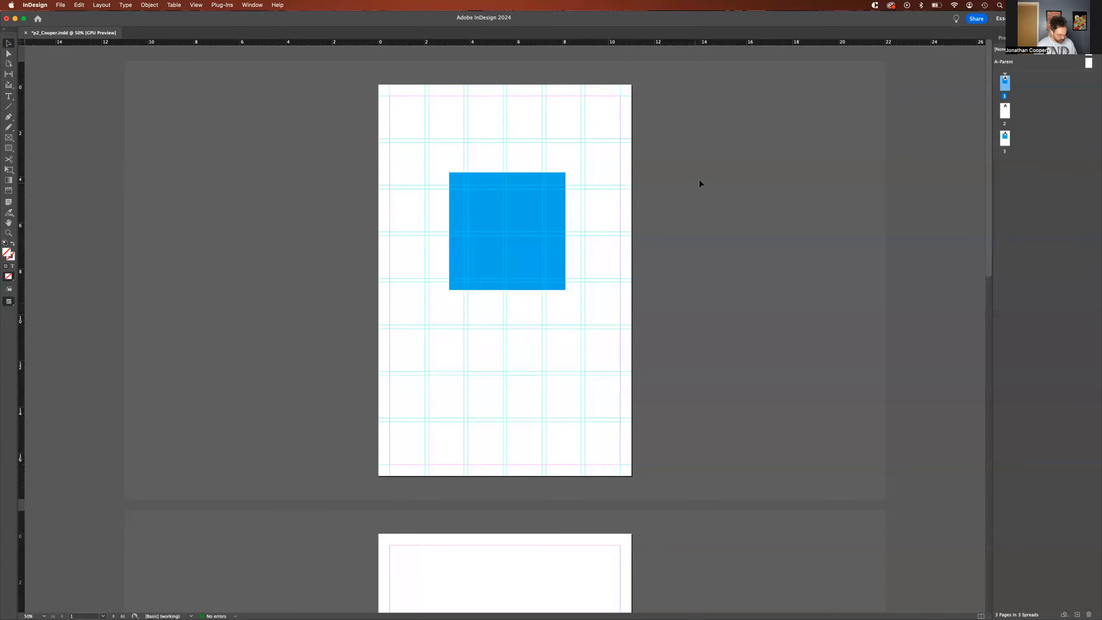
key("shift+w")
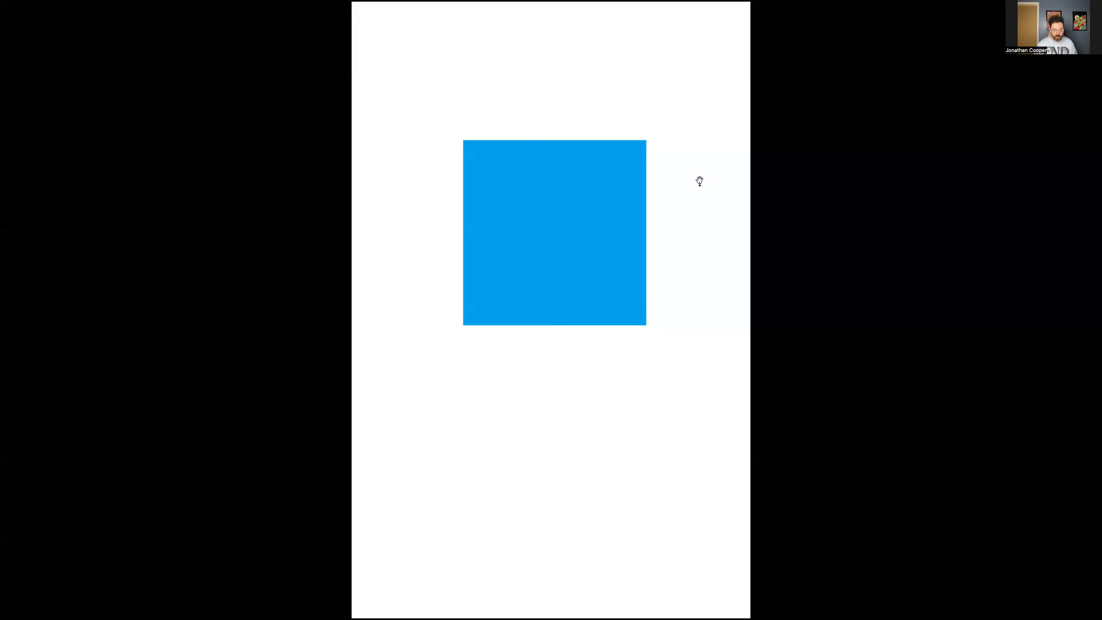